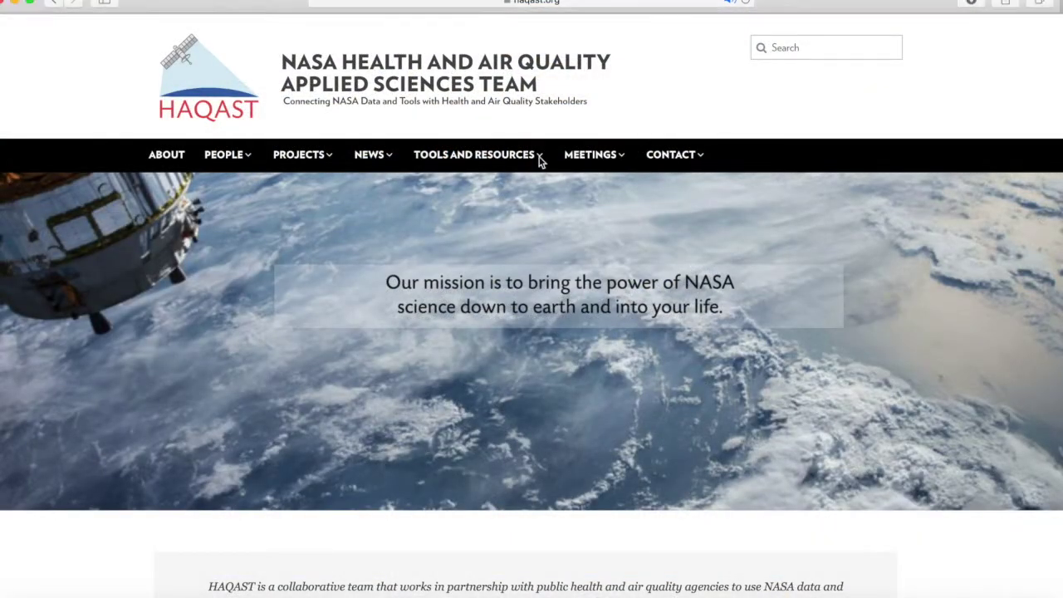
- From the HAQAST Tools and Resources listing, launch NASA Worldview under BASIC in a new tab
mouse_move(539, 160)
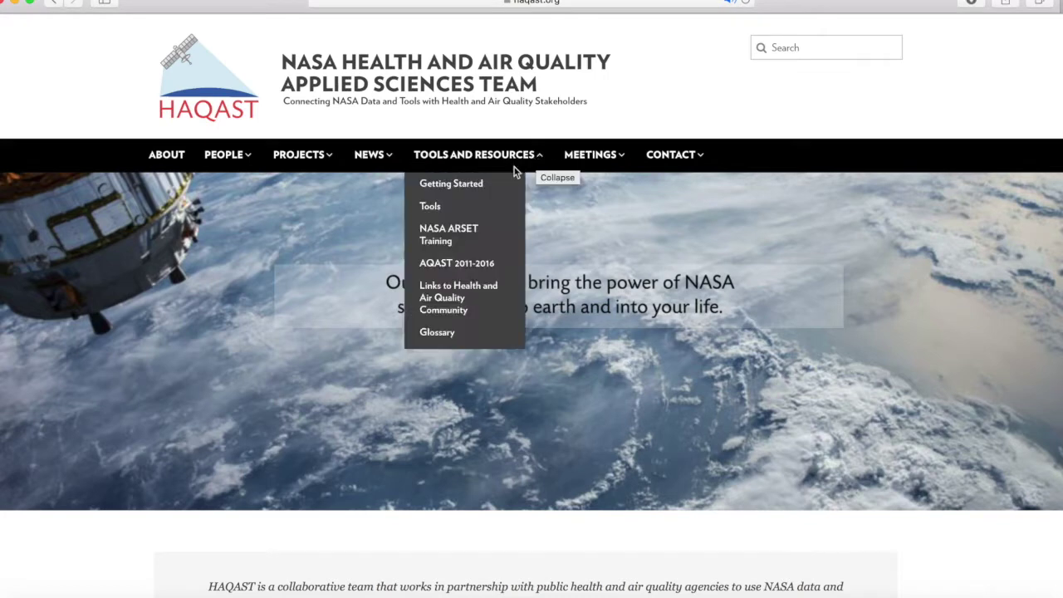
left_click(432, 208)
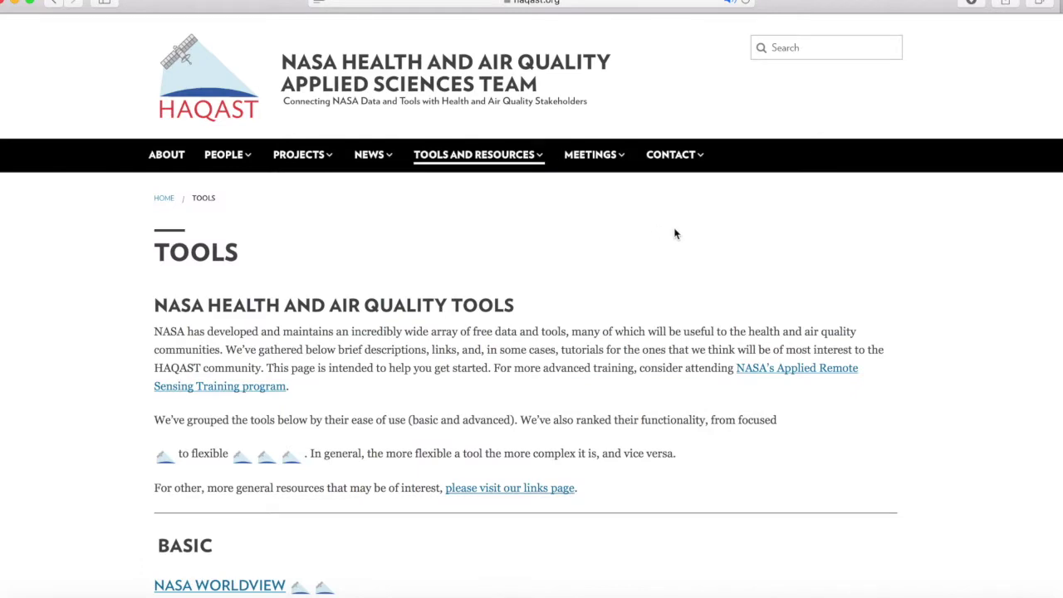
scroll(675, 233, "down", 5)
scroll(673, 231, "down", 2)
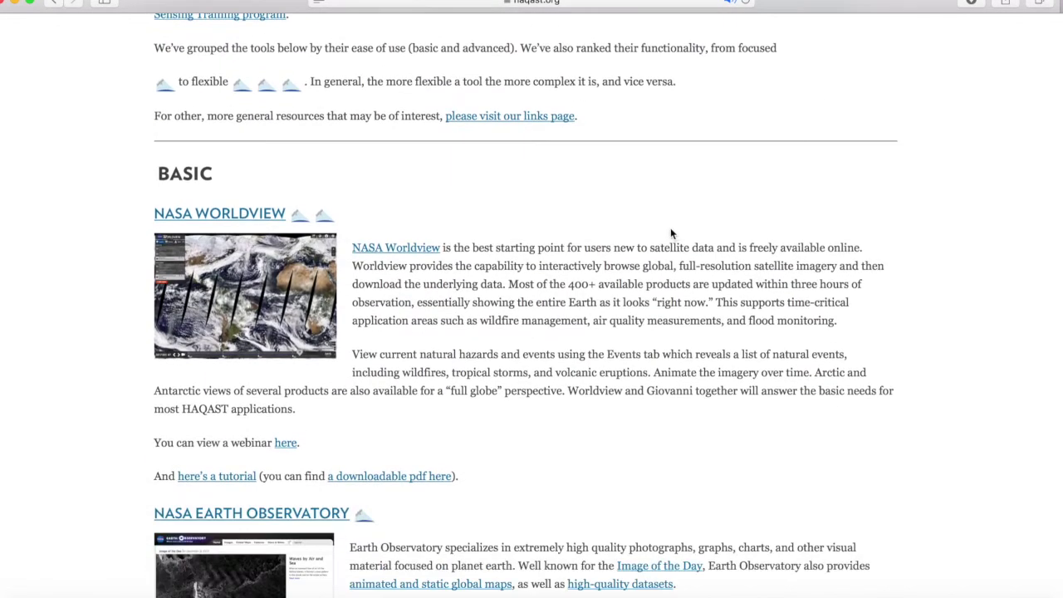
left_click(283, 216)
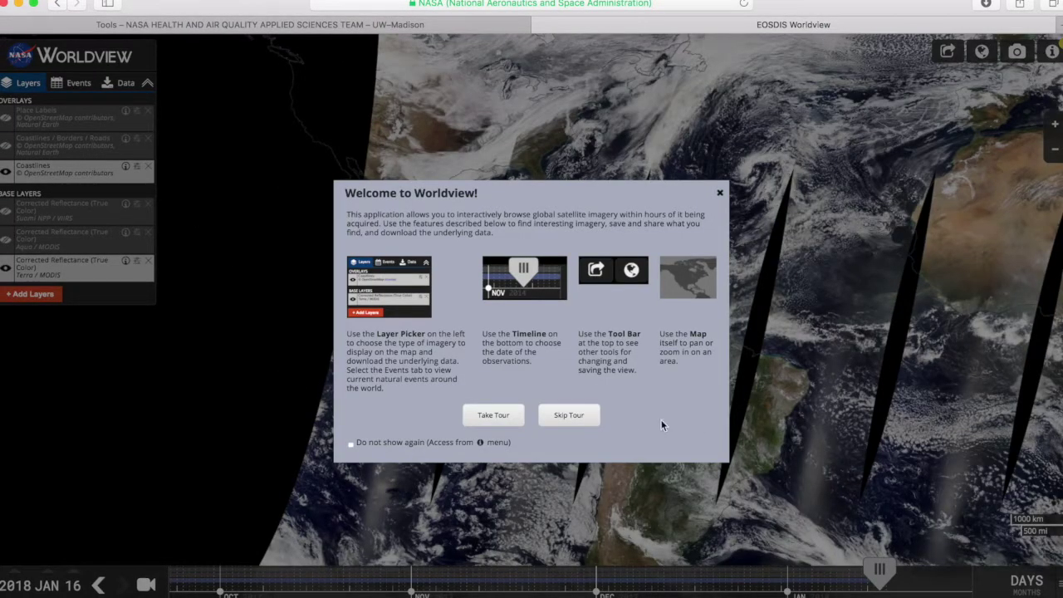
- Skip the Welcome to Worldview tour and check the help and information menu
left_click(569, 415)
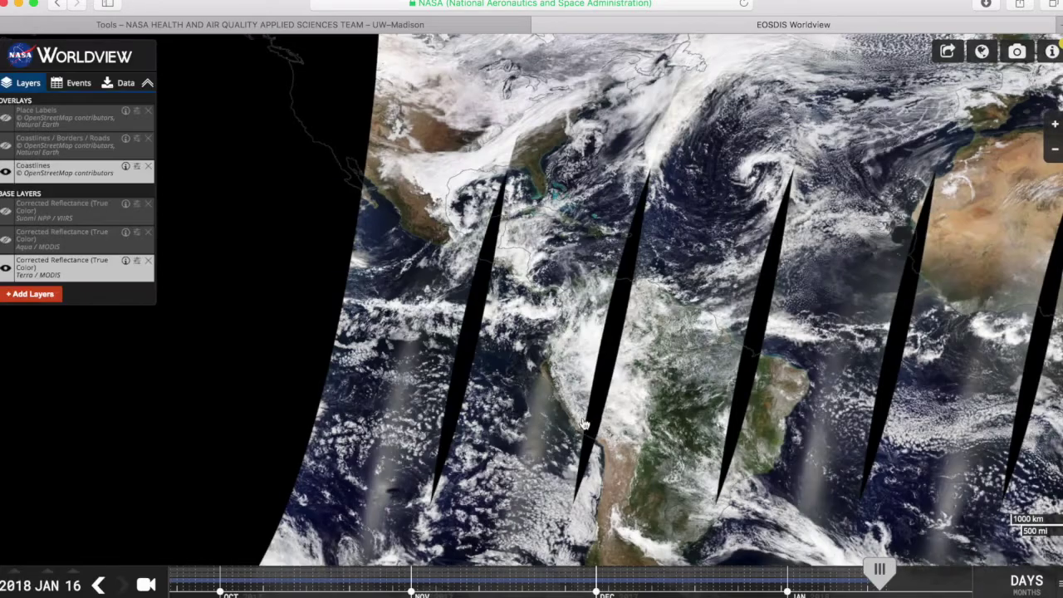
left_click(1049, 52)
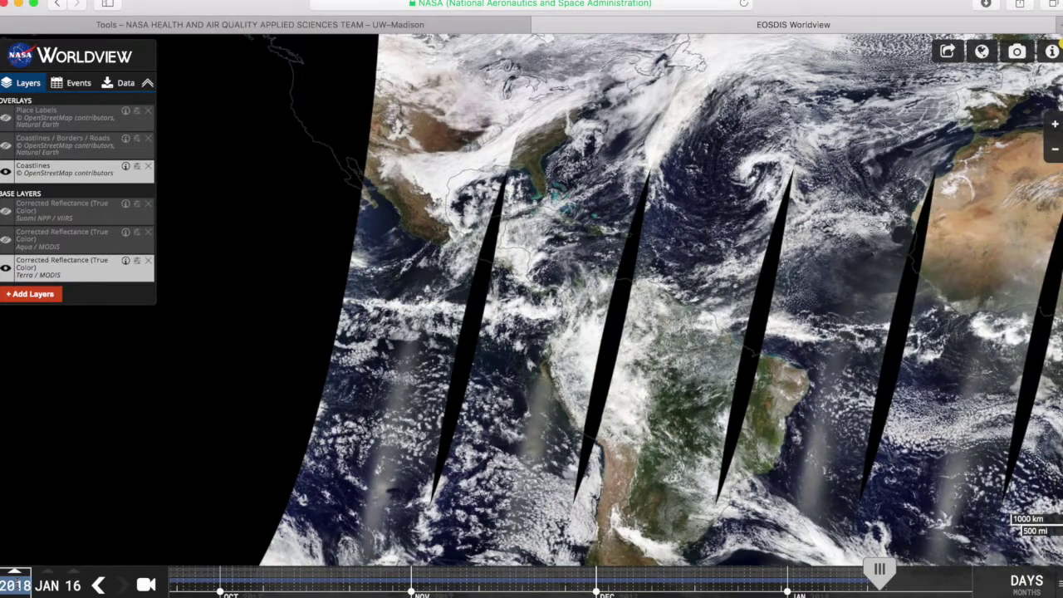
- Set the imagery date to 2016 JUL 25
type("2016")
key("Tab")
type("jul")
key("Tab")
type("25")
key("Tab")
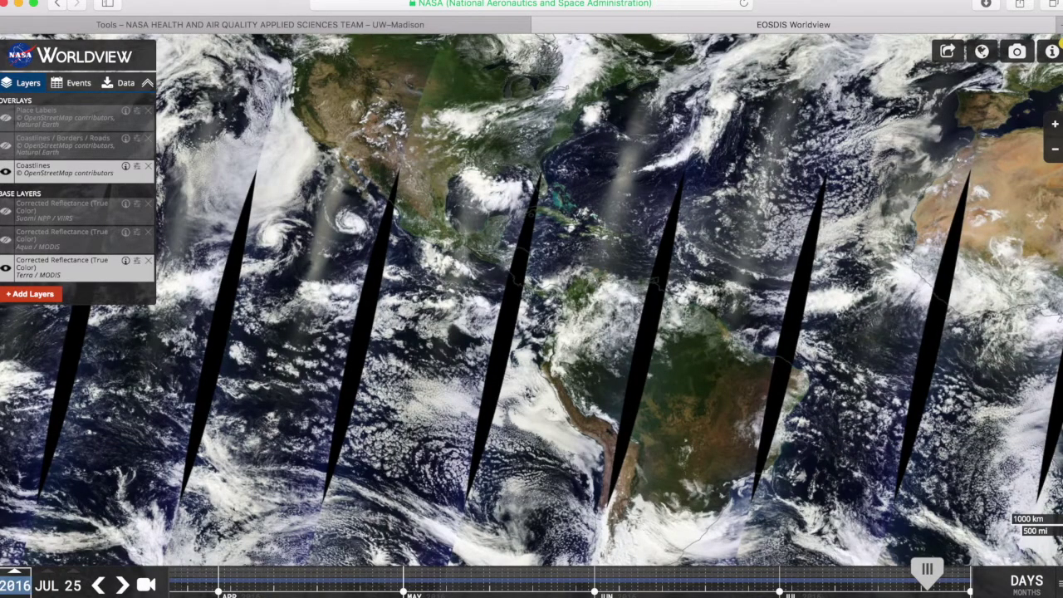
- Pan and zoom in three levels to frame Lake Michigan and the Great Lakes
left_click_drag(424, 120, 406, 326)
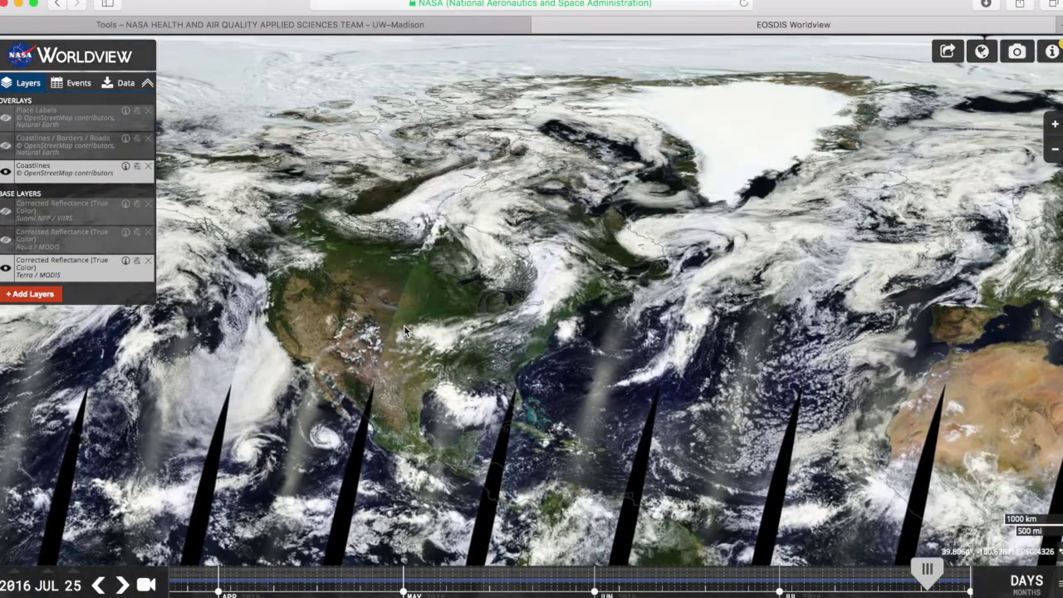
left_click(1053, 126)
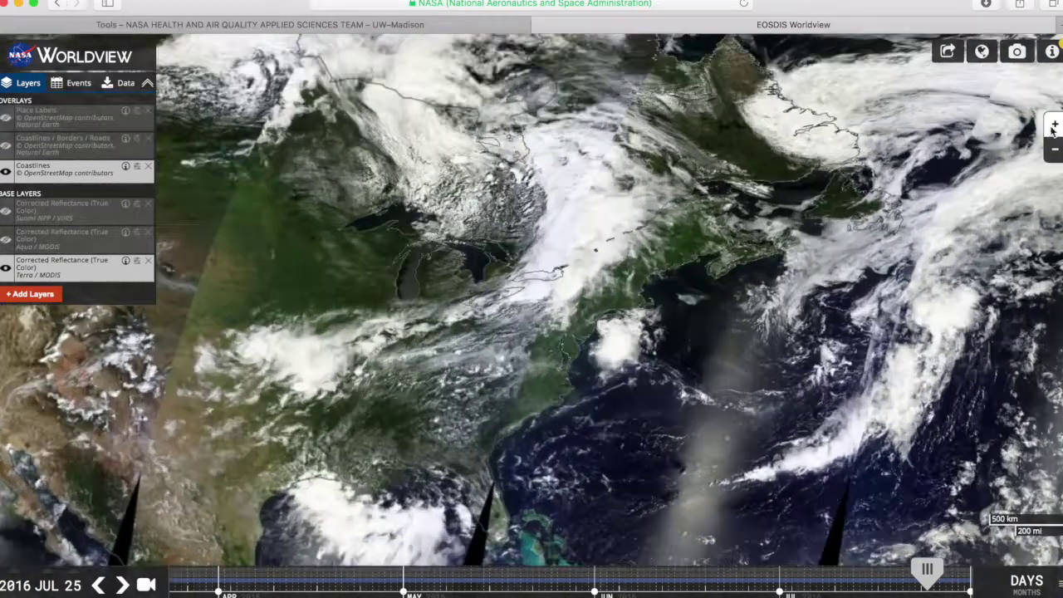
left_click(1053, 126)
left_click(1053, 126)
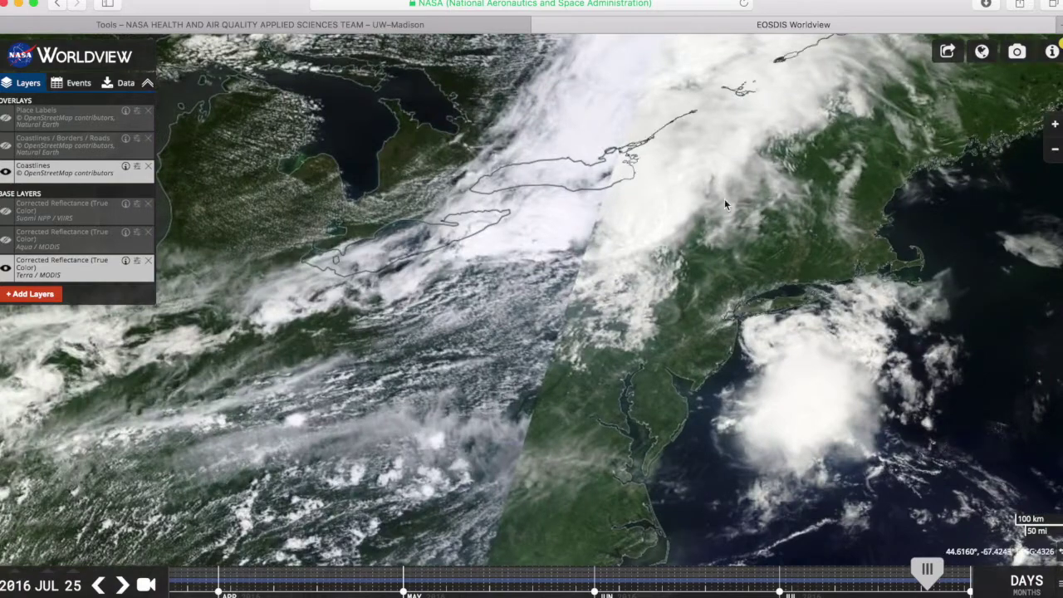
left_click_drag(354, 213, 811, 324)
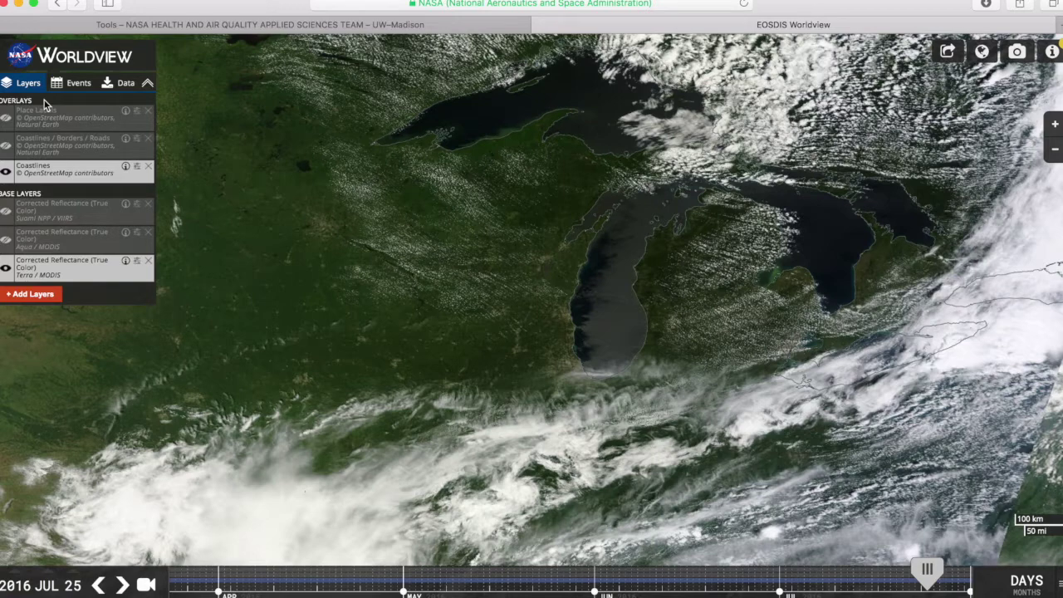
- Make the Coastlines / Borders / Roads and Place Labels overlays visible, then bring up Add Layers
left_click(7, 146)
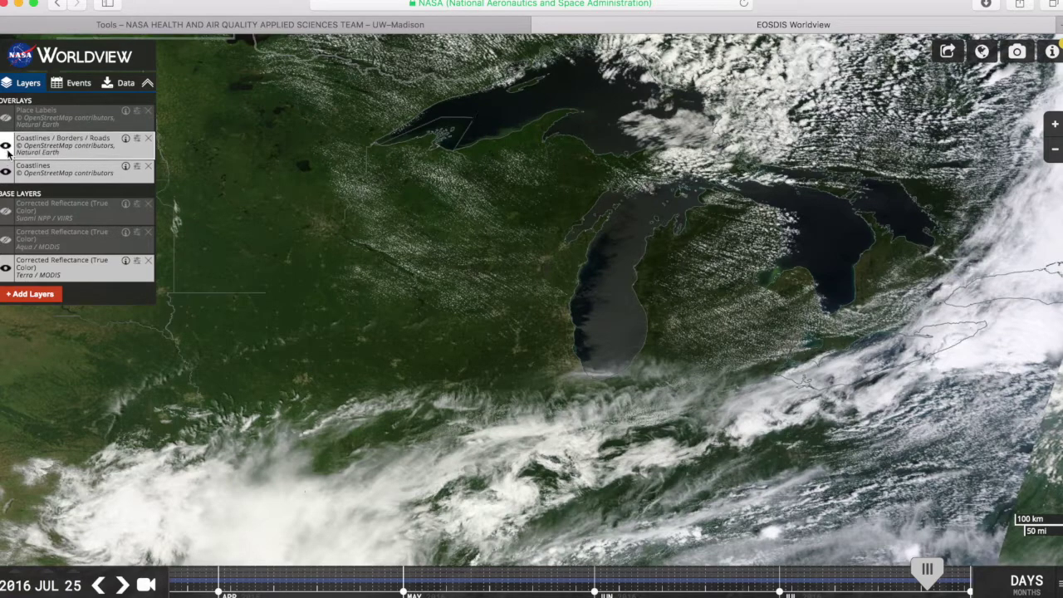
left_click(6, 118)
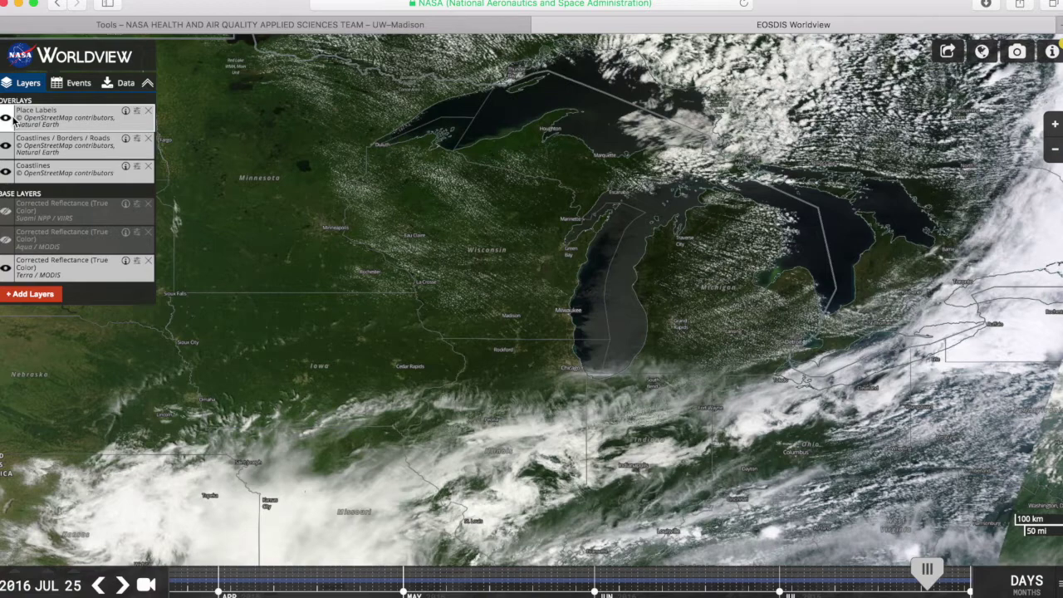
left_click(51, 297)
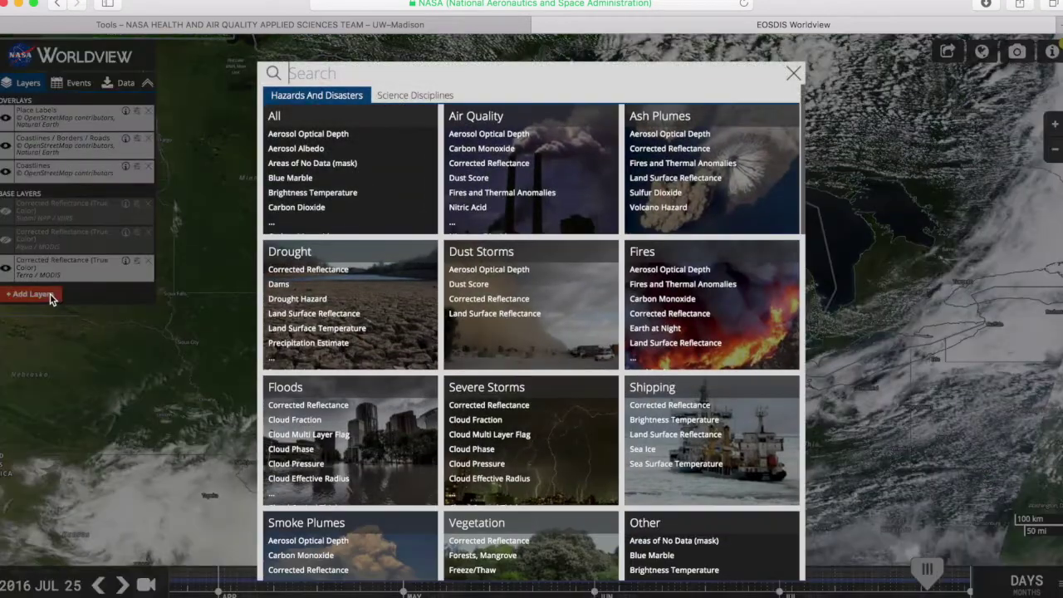
- Add Nitrogen Dioxide (Tropospheric Column) from the Air Quality category and close the catalog
left_click(497, 123)
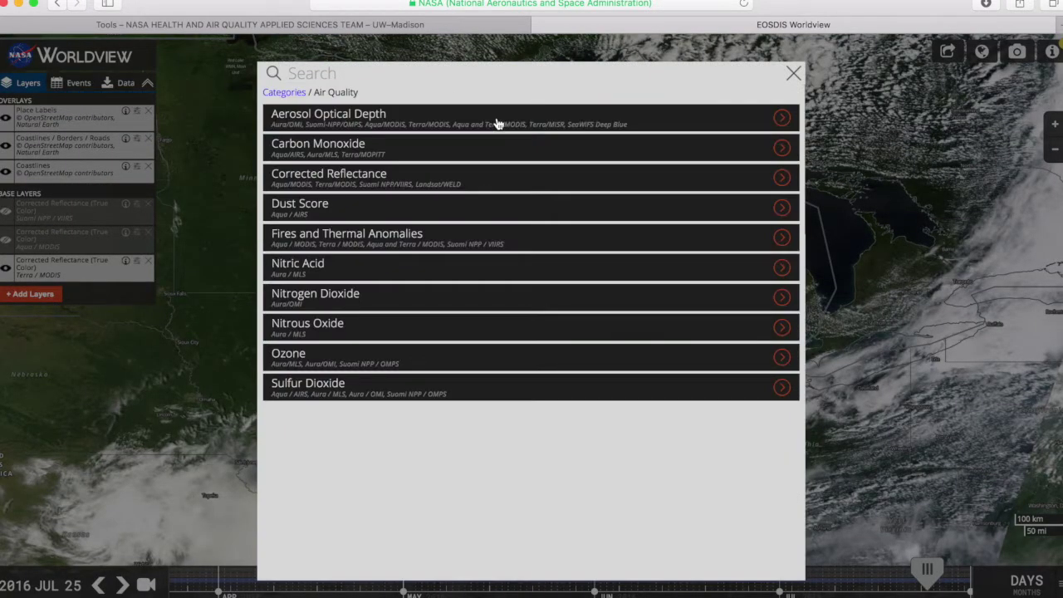
left_click(525, 304)
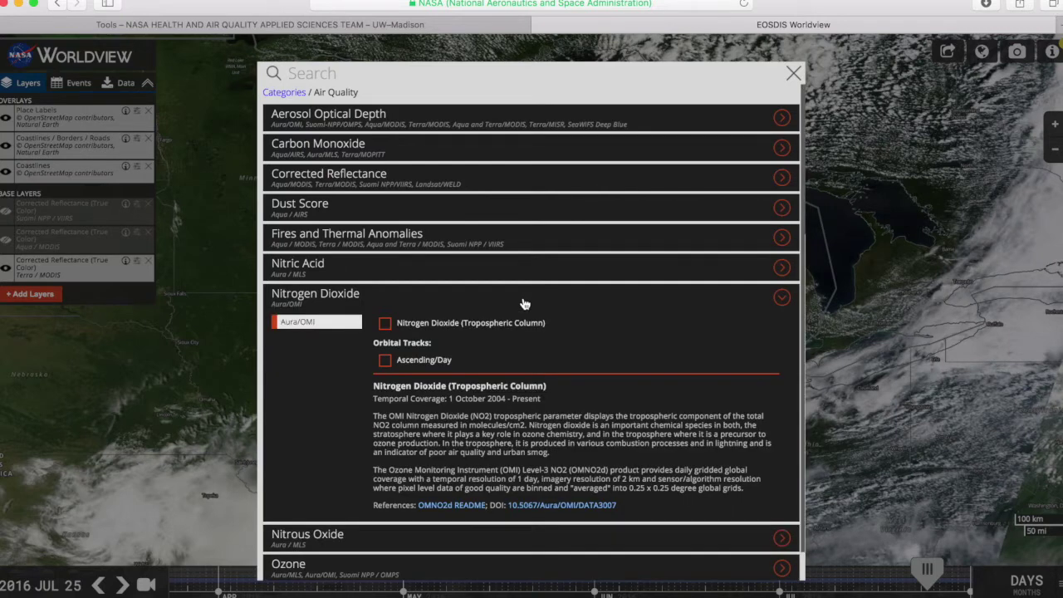
left_click(385, 324)
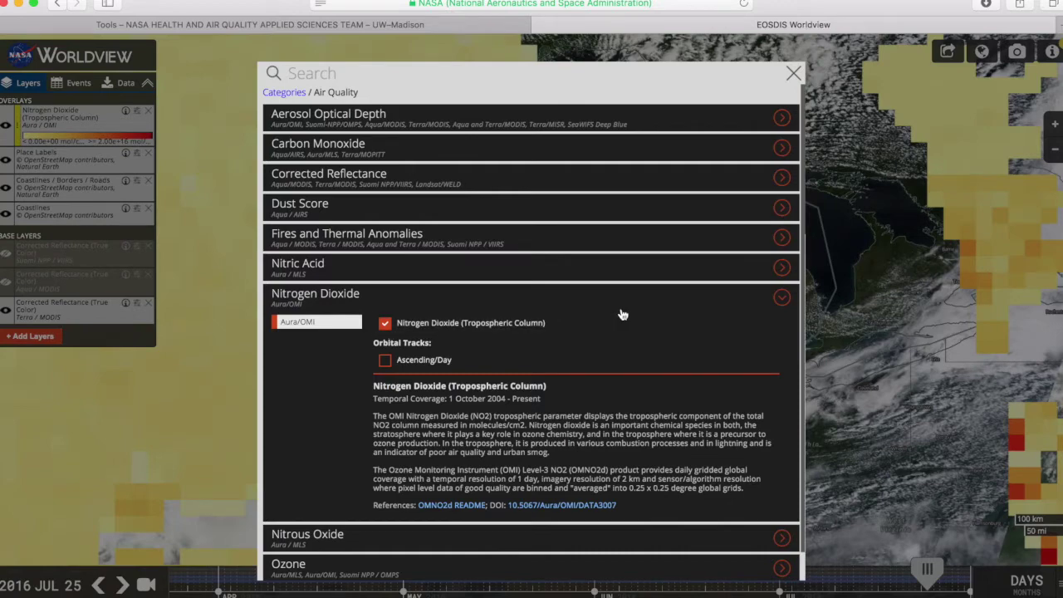
left_click(794, 74)
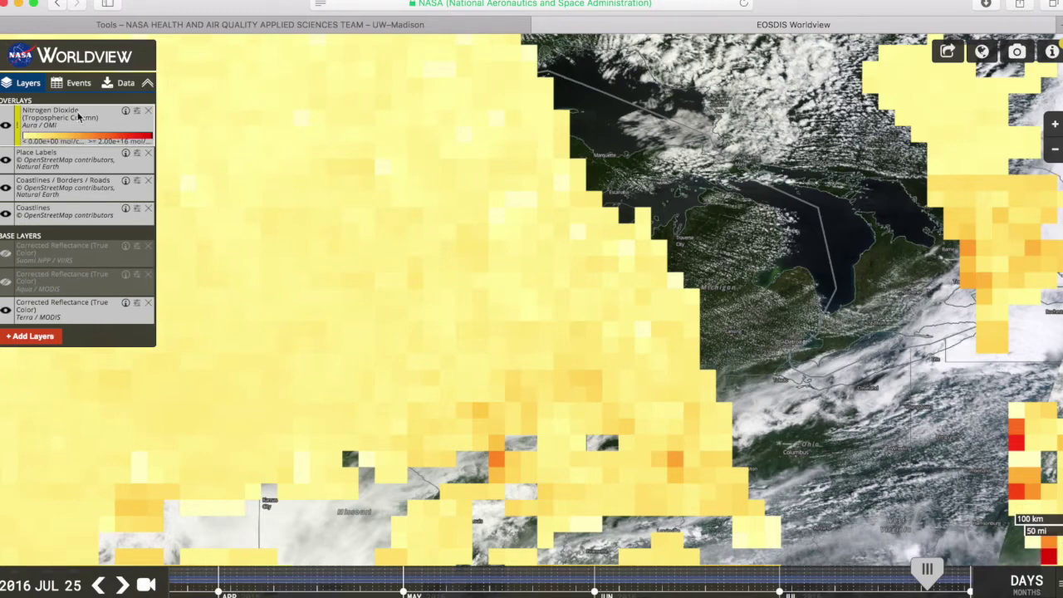
- Move the Nitrogen Dioxide layer below Coastlines / Borders / Roads, then check the Share link
left_click_drag(82, 115, 78, 162)
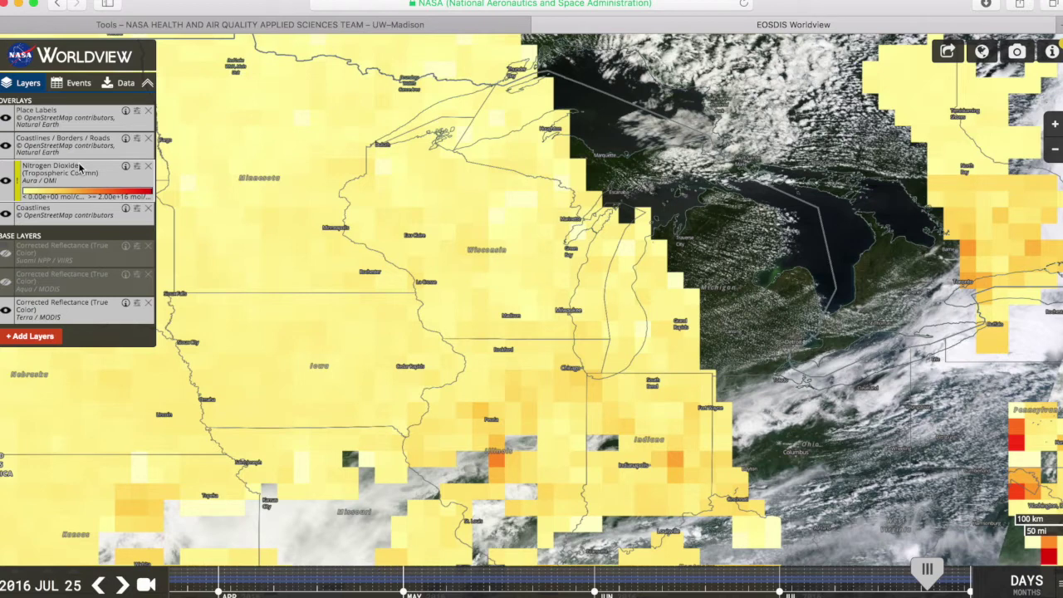
left_click(947, 52)
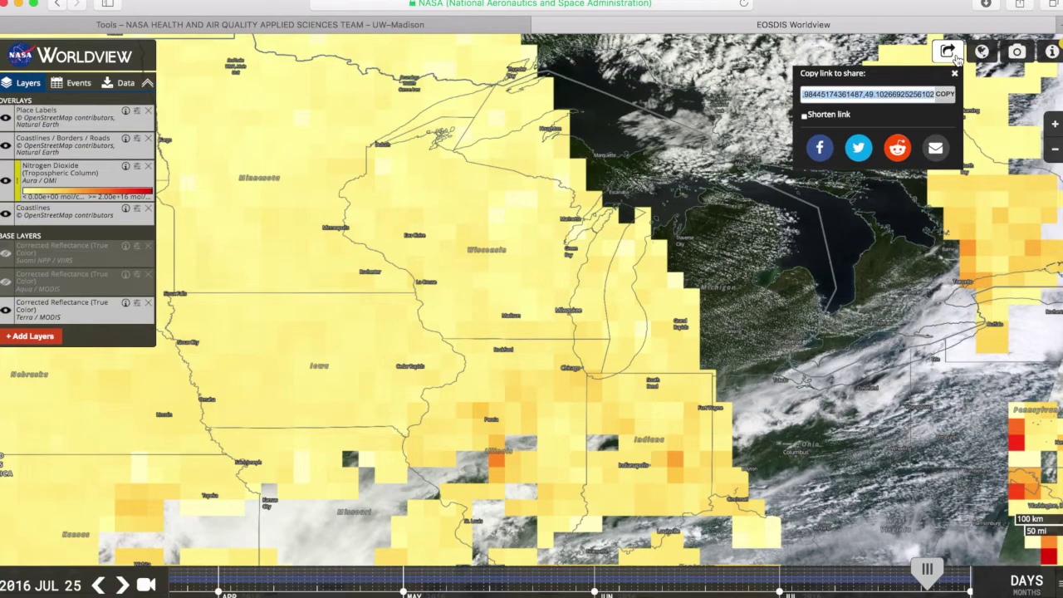
left_click(956, 55)
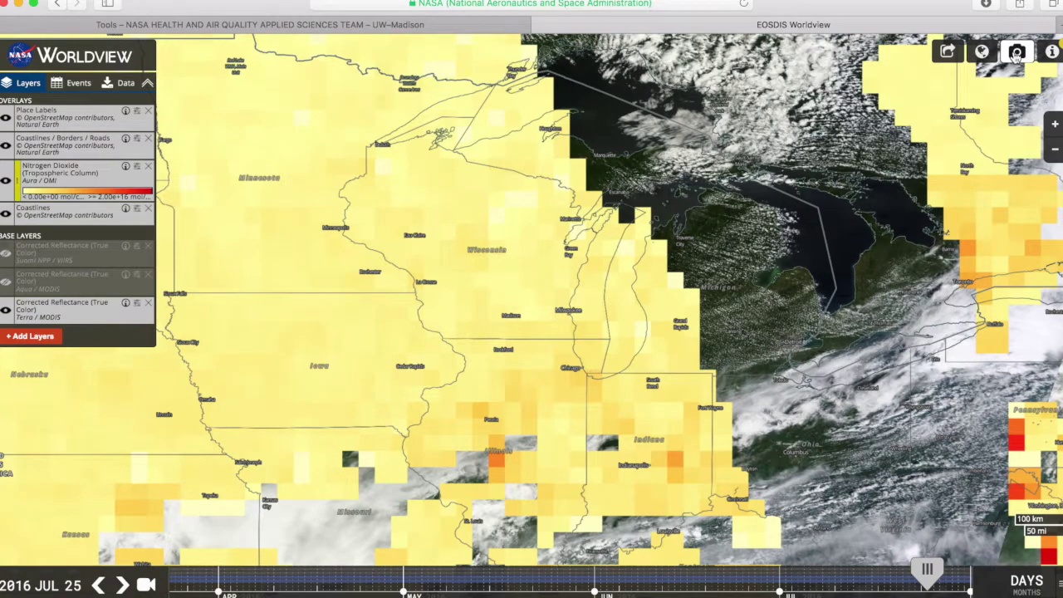
left_click(1017, 53)
left_click(944, 90)
left_click(939, 89)
left_click(941, 103)
left_click(964, 108)
left_click(944, 118)
left_click(964, 124)
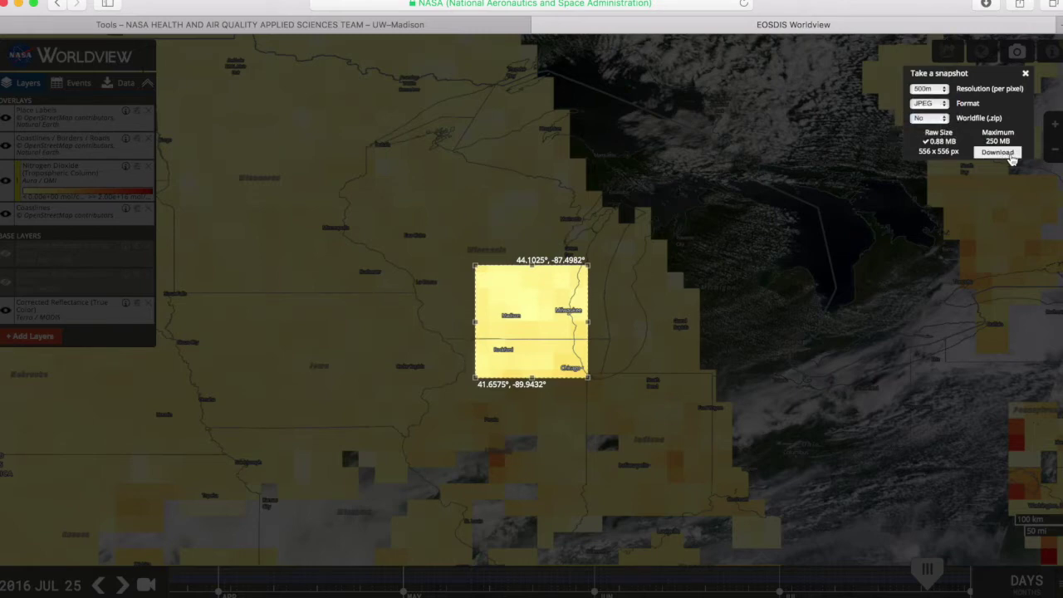
left_click(1026, 75)
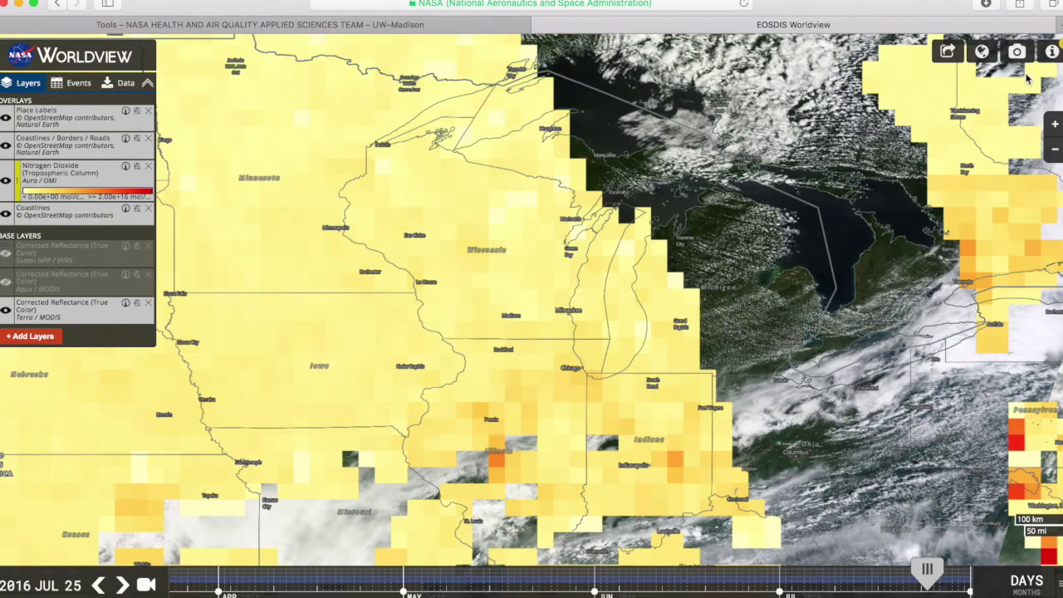
- On the Data tab, select the 2016-07-25 OMI/Aura NO2 granule for a 10.1 MB download
left_click(124, 84)
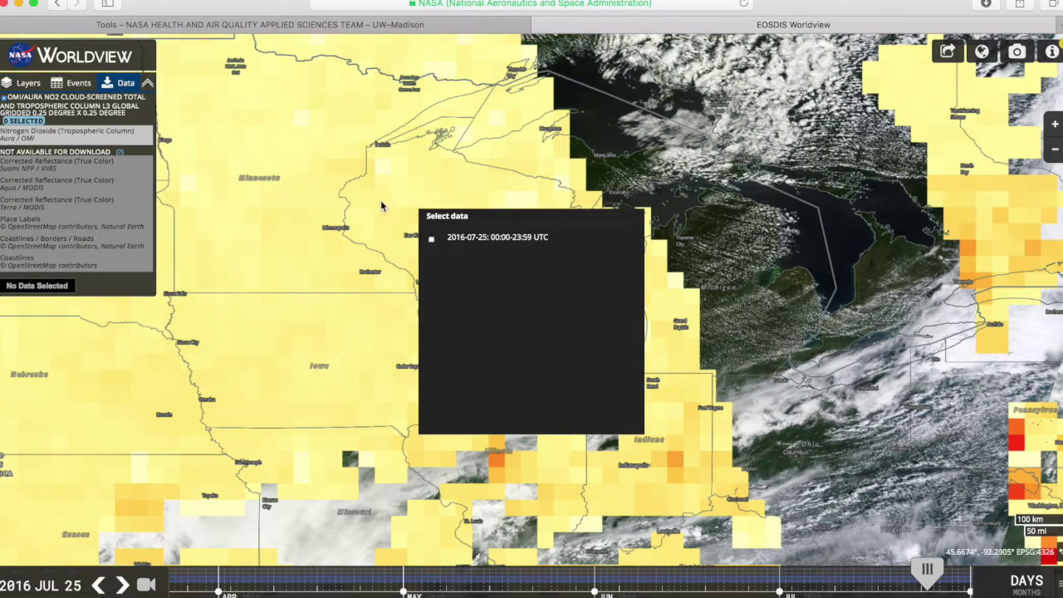
left_click(431, 241)
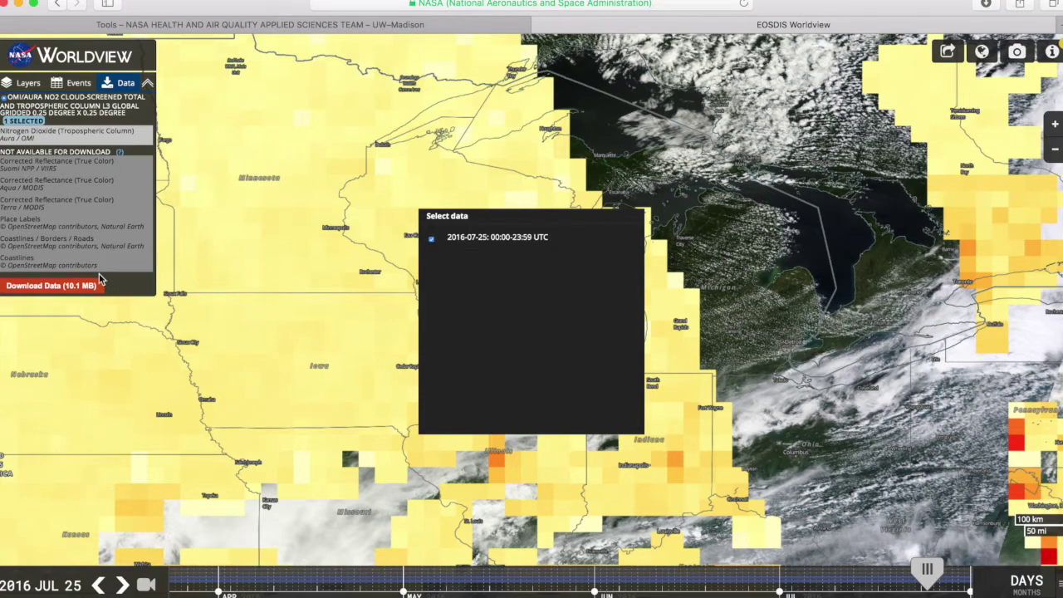